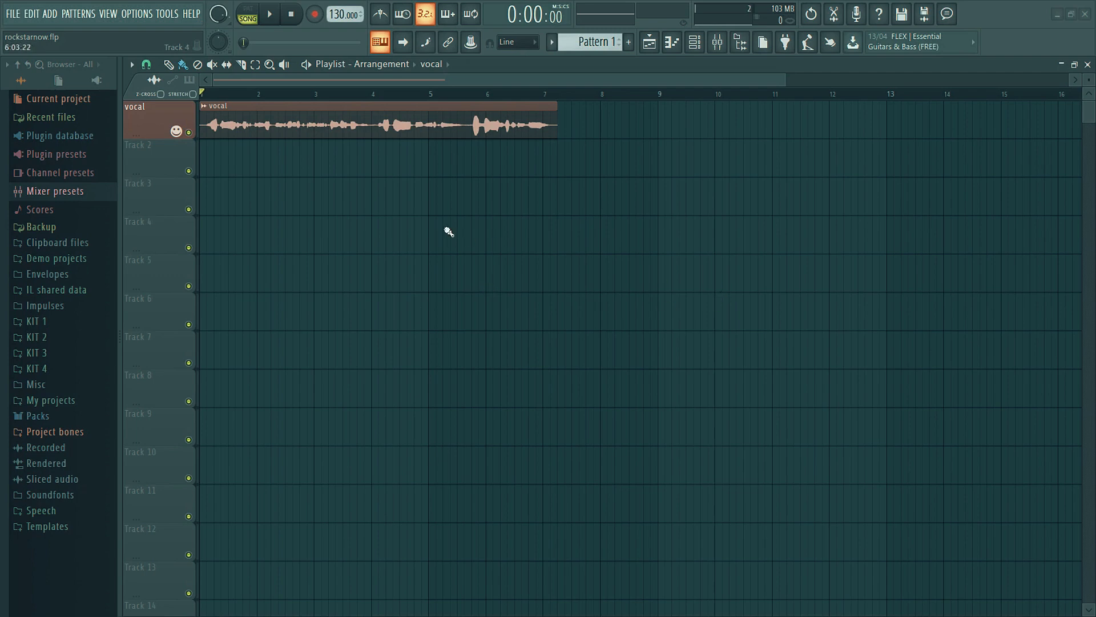
Open La Petite Excite on mixer Insert 1 and play the vocal with the insert's effects still bypassed.
{"action": "left_click", "coordinate": [717, 43]}
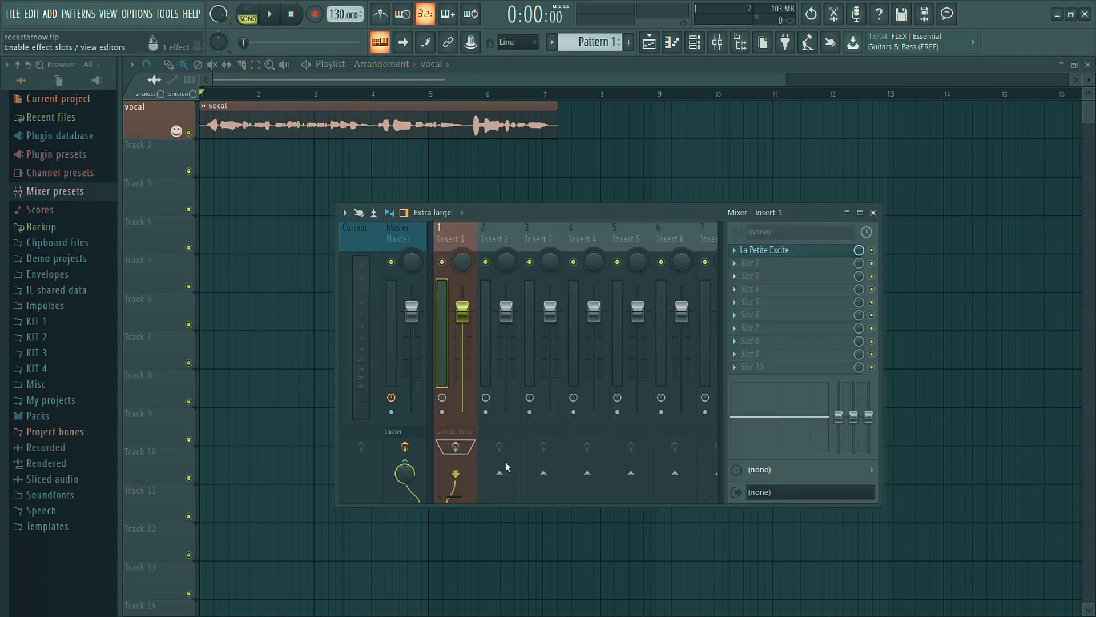
{"action": "left_click", "coordinate": [765, 250]}
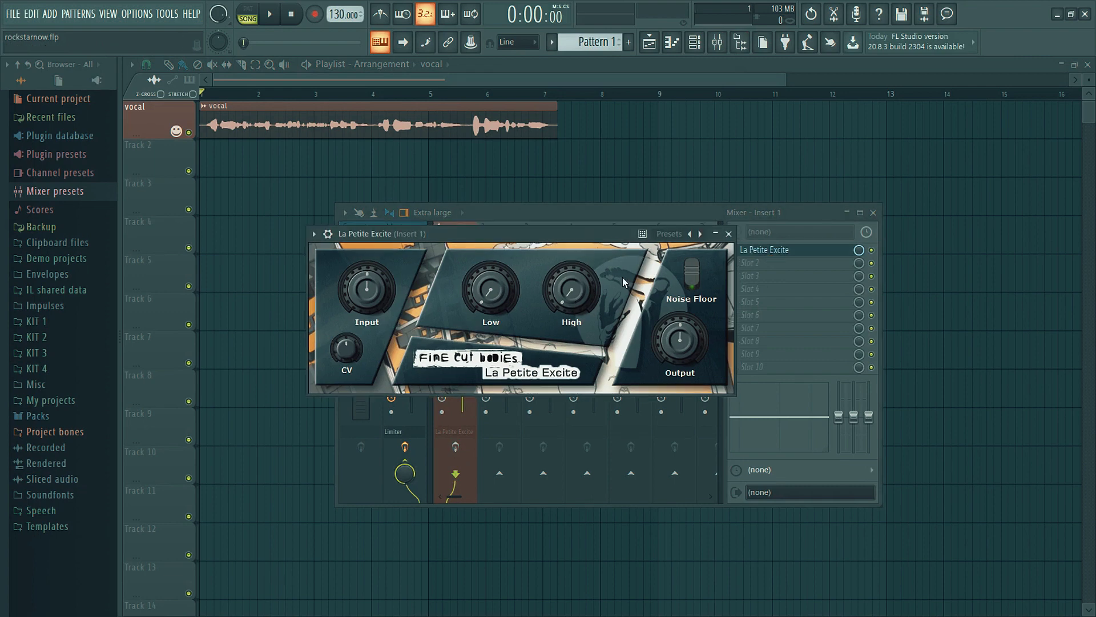
{"action": "left_click", "coordinate": [501, 217]}
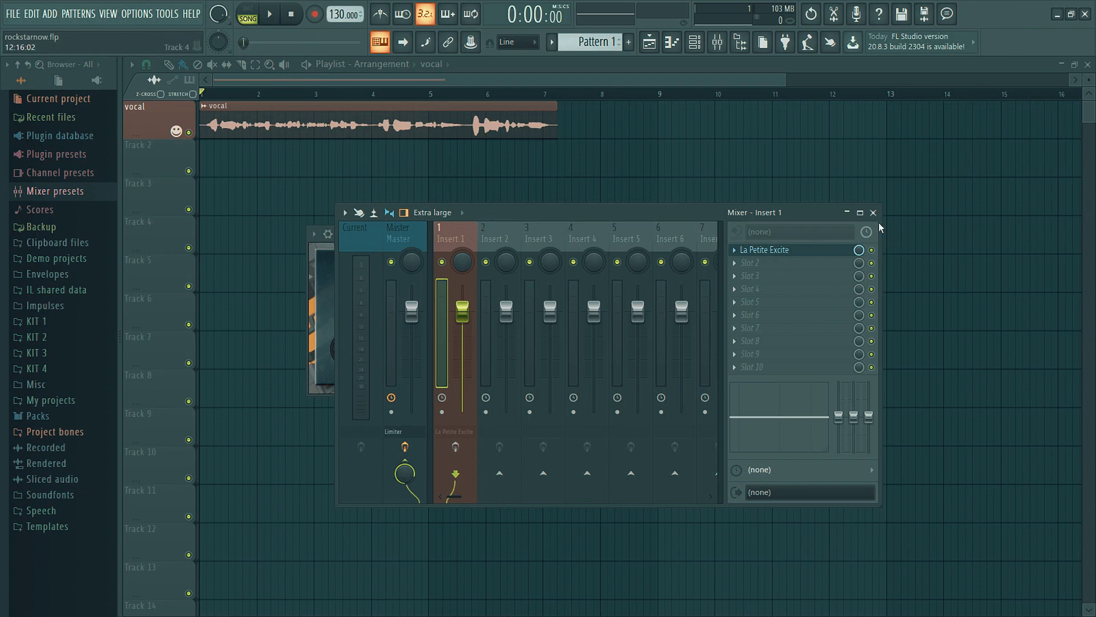
{"action": "left_click", "coordinate": [270, 14]}
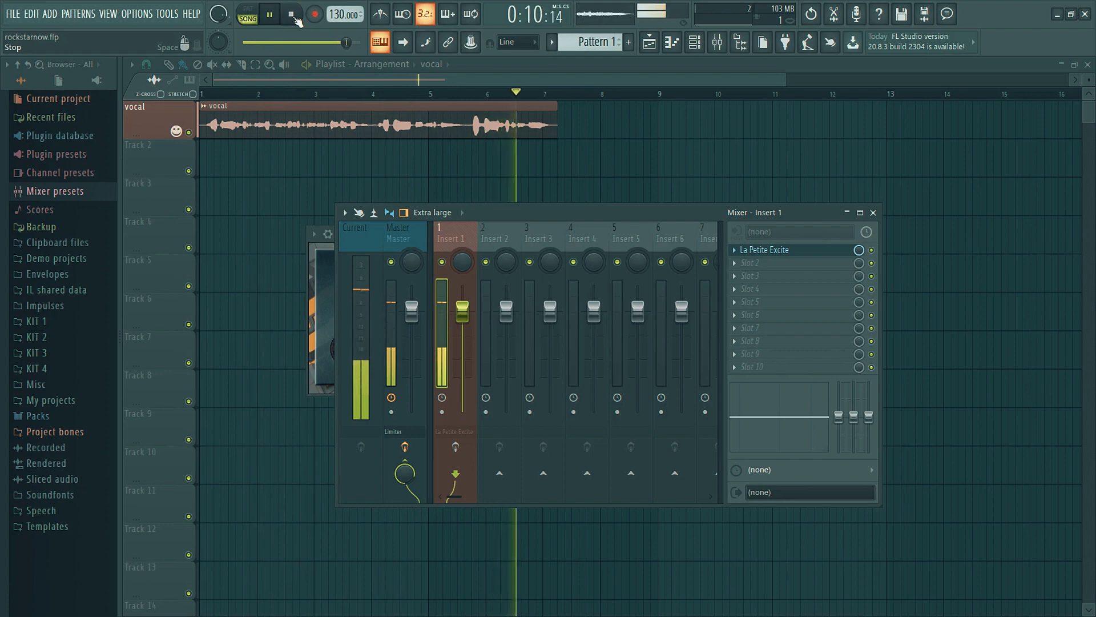
{"action": "left_click", "coordinate": [294, 17]}
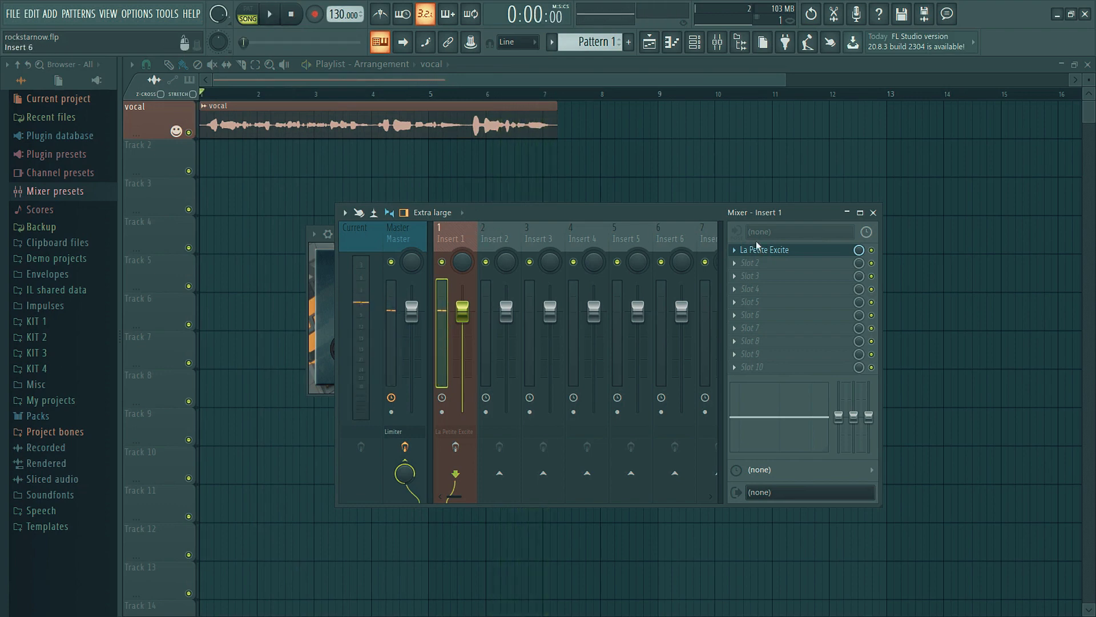
Enable Insert 1's effect slots, close the mixer and reposition the La Petite Excite window over the playlist.
{"action": "left_click", "coordinate": [455, 447]}
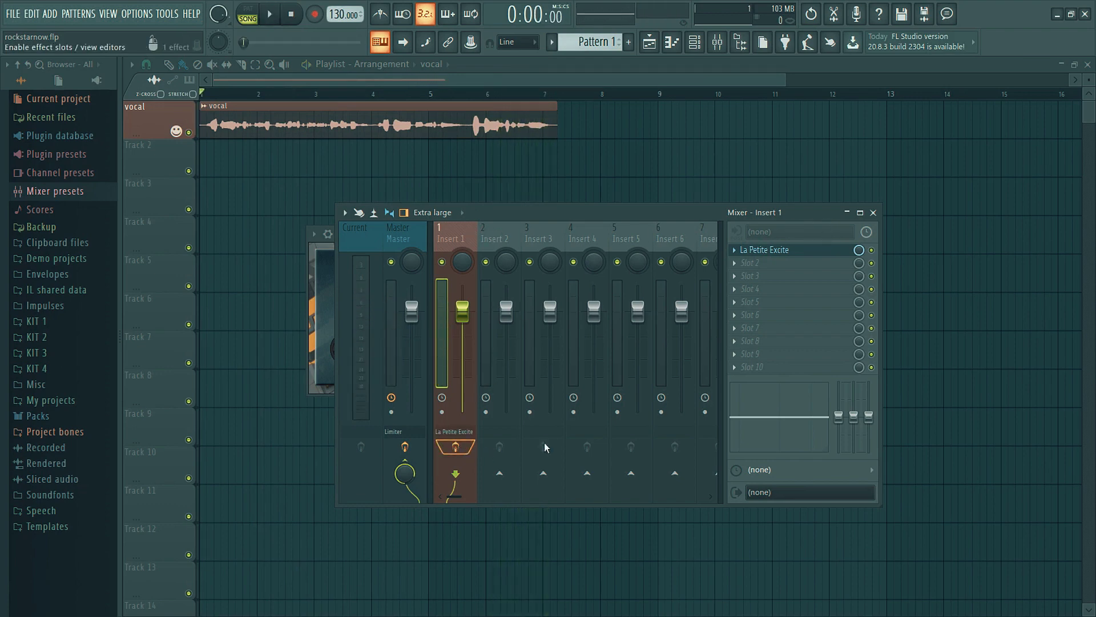
{"action": "left_click", "coordinate": [874, 213]}
{"action": "left_click_drag", "start_coordinate": [526, 239], "coordinate": [585, 227]}
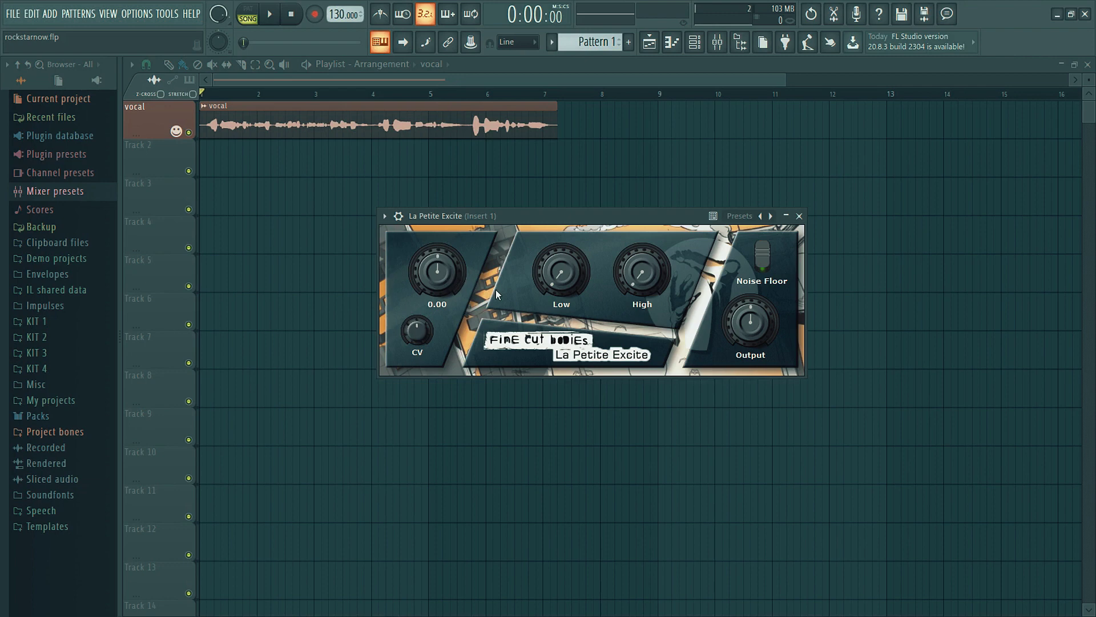
Switch La Petite Excite's Noise Floor off and back on.
{"action": "mouse_move", "coordinate": [739, 320]}
{"action": "mouse_move", "coordinate": [759, 263]}
{"action": "left_click", "coordinate": [752, 251]}
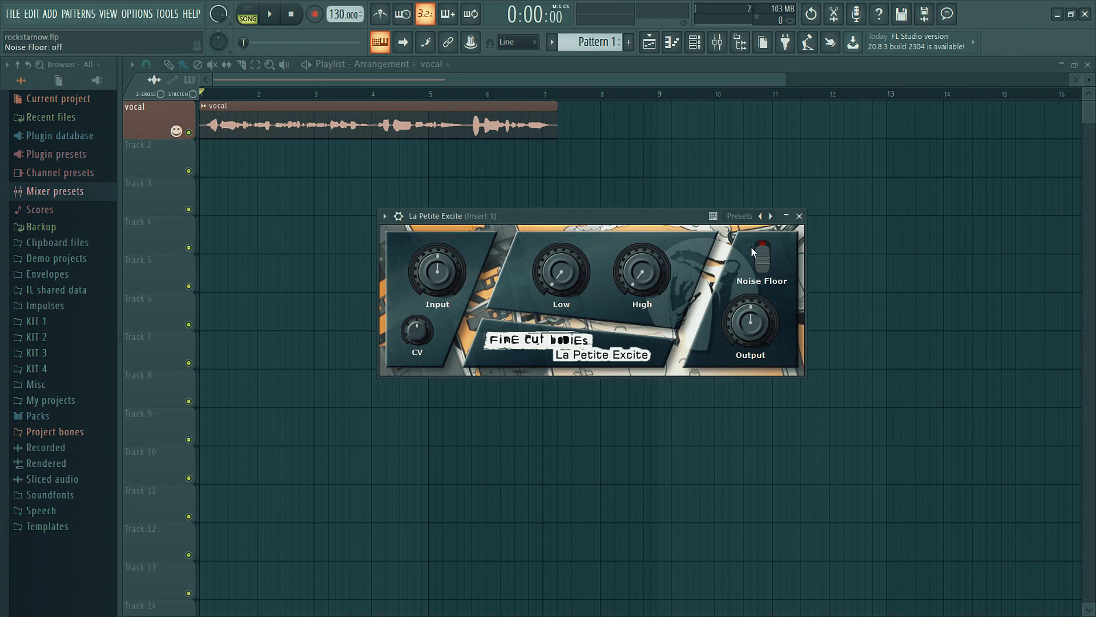
{"action": "left_click", "coordinate": [763, 258]}
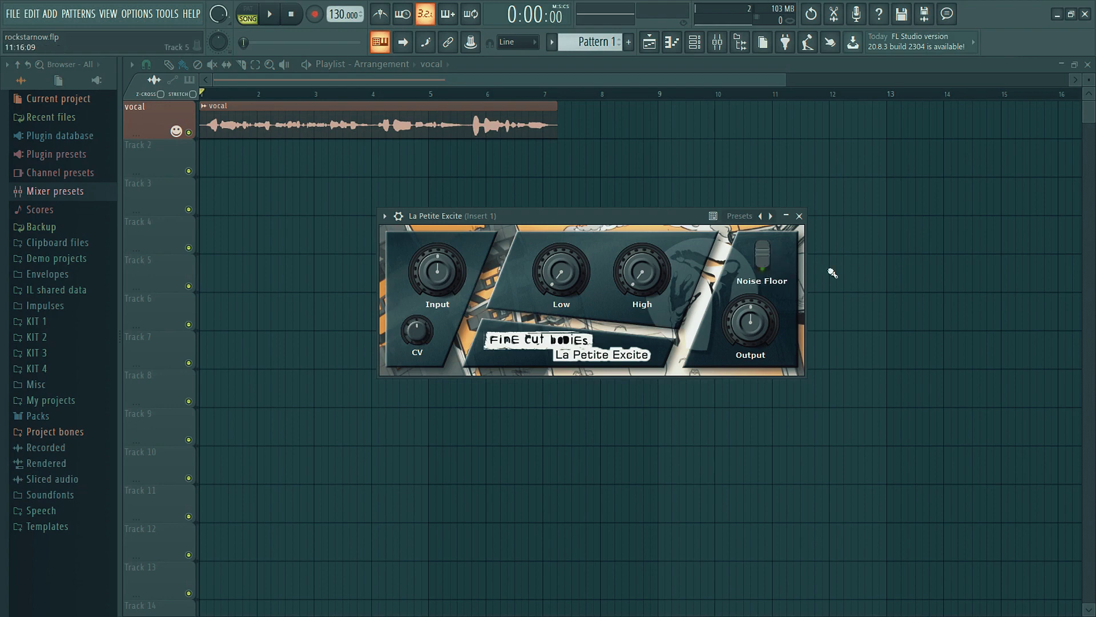
Play the vocal while trying different Low boost levels, ending at 4.18 dB, and stop playback.
{"action": "mouse_move", "coordinate": [412, 343]}
{"action": "mouse_move", "coordinate": [643, 281]}
{"action": "key", "text": "space"}
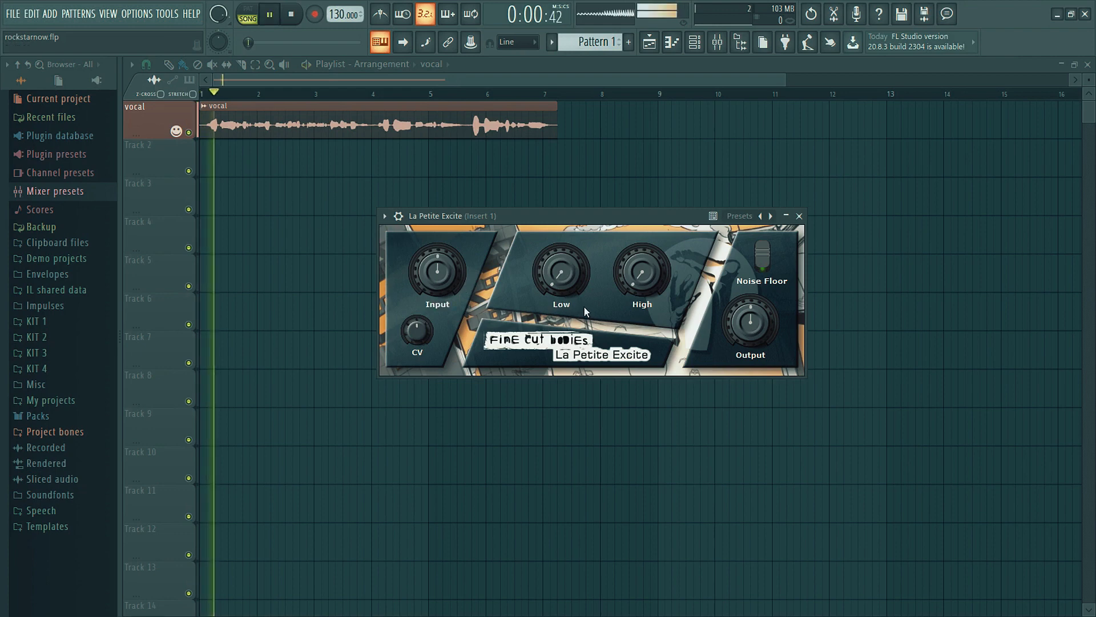
{"action": "scroll", "coordinate": [564, 270], "scroll_direction": "down", "scroll_amount": 5}
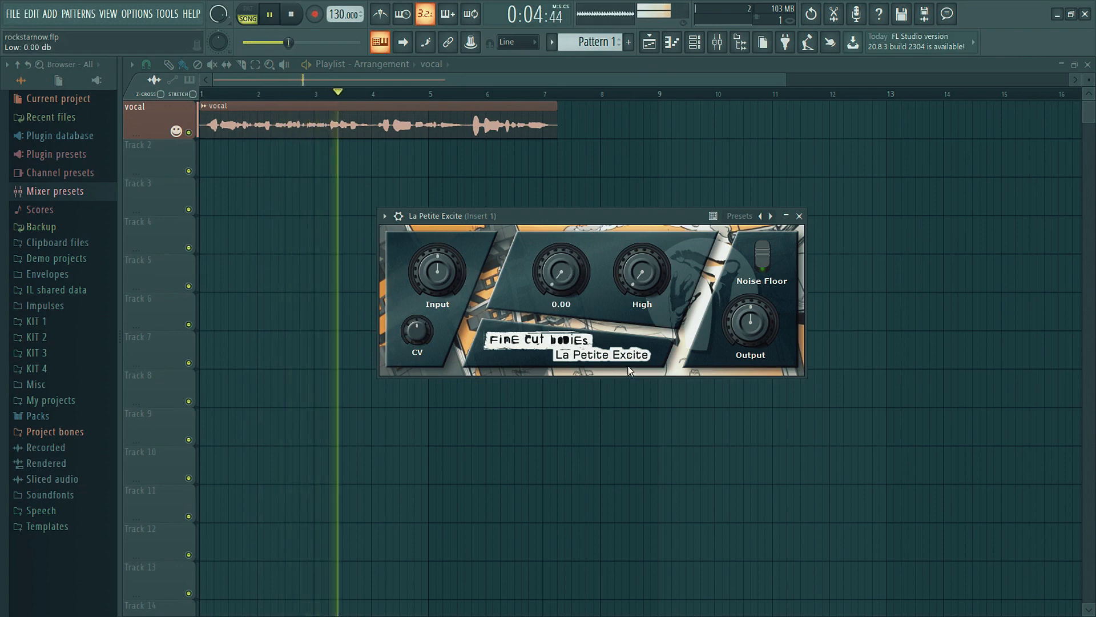
{"action": "scroll", "coordinate": [571, 252], "scroll_direction": "up", "scroll_amount": 5}
{"action": "scroll", "coordinate": [571, 253], "scroll_direction": "up", "scroll_amount": 5}
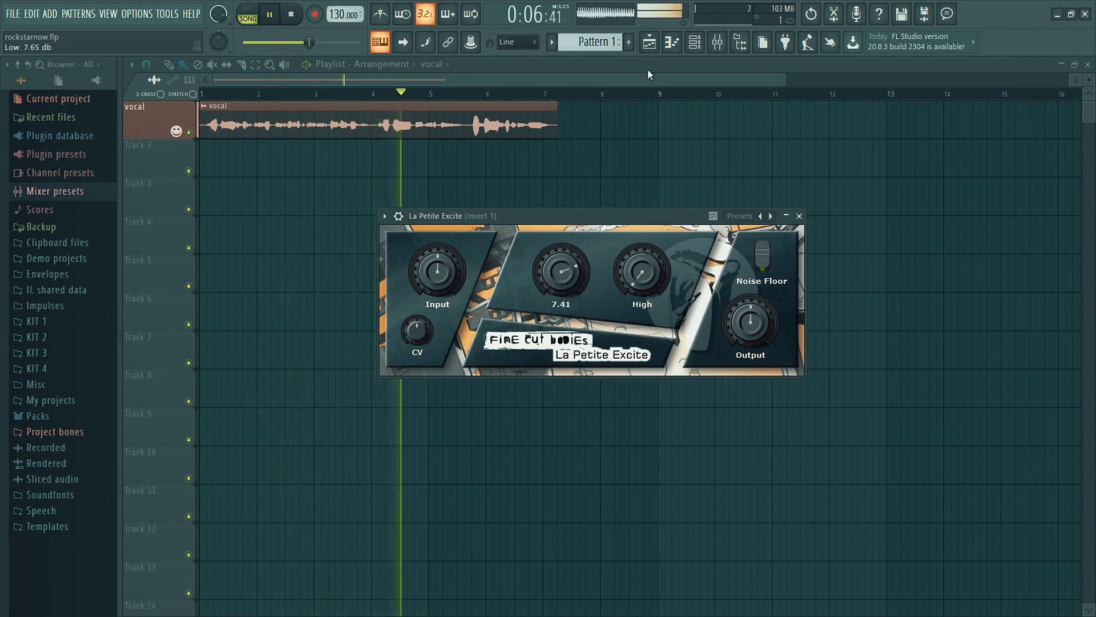
{"action": "scroll", "coordinate": [565, 274], "scroll_direction": "down", "scroll_amount": 3}
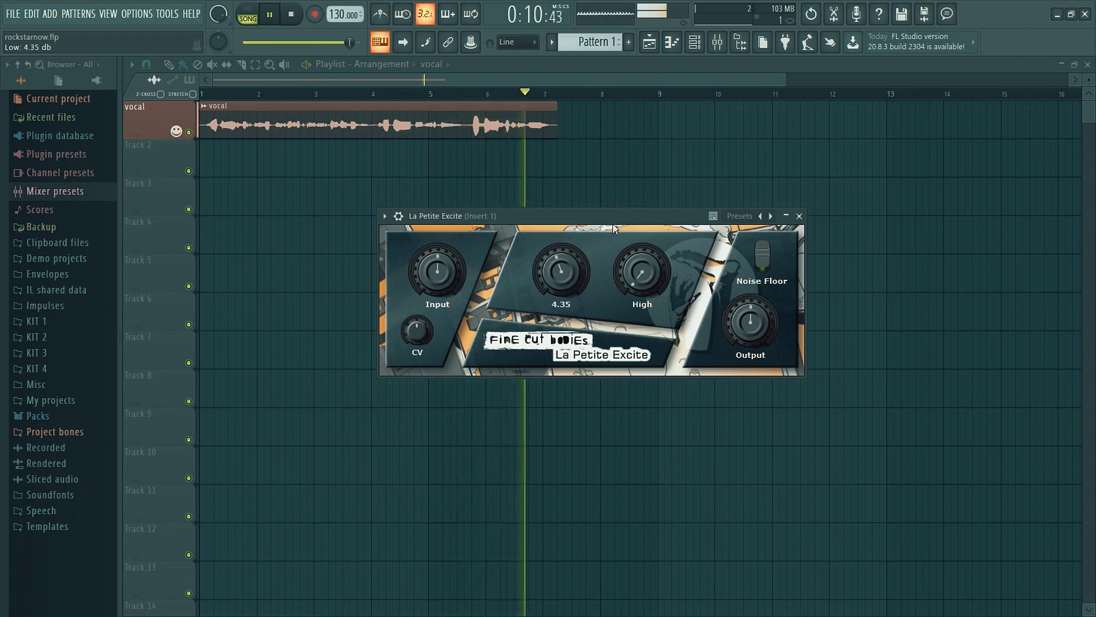
{"action": "key", "text": "space"}
{"action": "scroll", "coordinate": [560, 296], "scroll_direction": "down", "scroll_amount": 1}
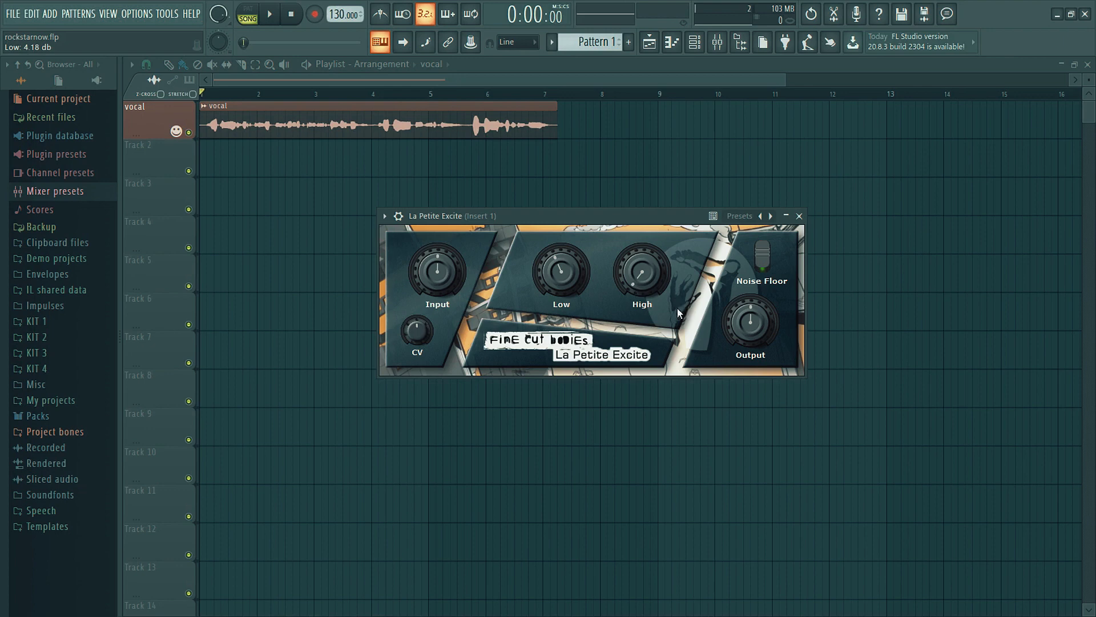
Play the vocal, raise the High boost to 10 dB and turn the Low boost down to its minimum.
{"action": "key", "text": "space"}
{"action": "left_click_drag", "start_coordinate": [651, 283], "coordinate": [934, 88]}
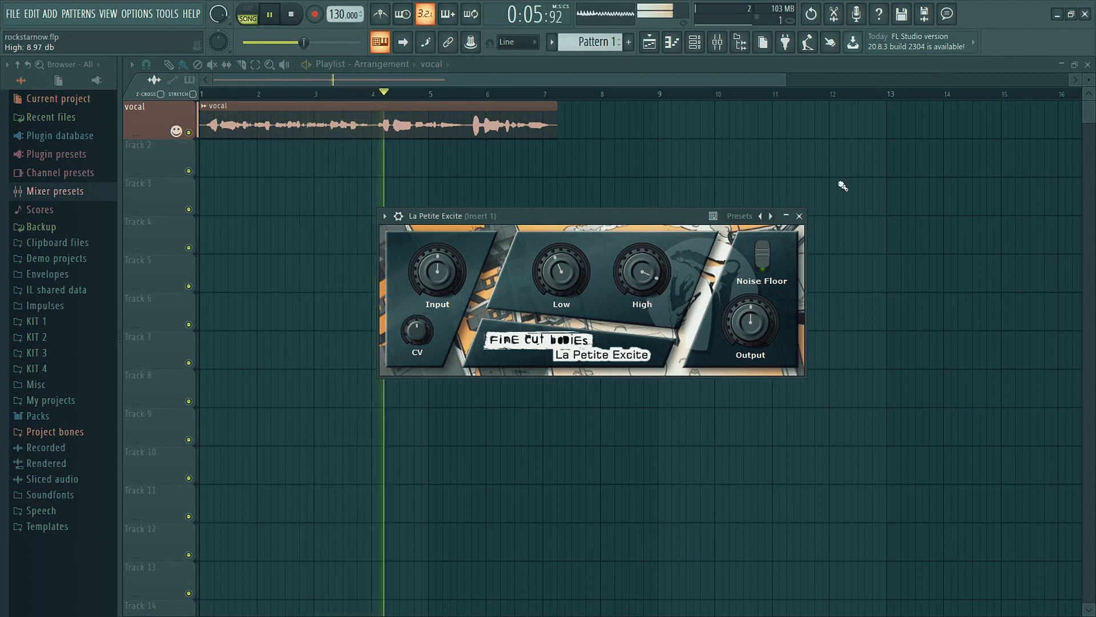
{"action": "left_click_drag", "start_coordinate": [652, 274], "coordinate": [660, 214]}
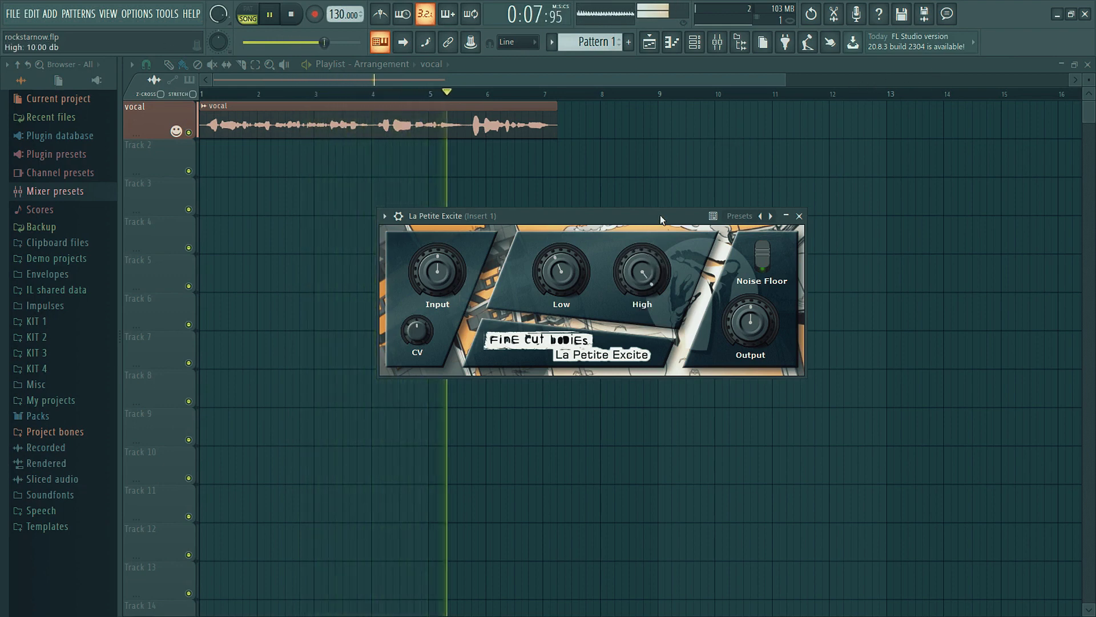
{"action": "left_click_drag", "start_coordinate": [561, 272], "coordinate": [577, 396]}
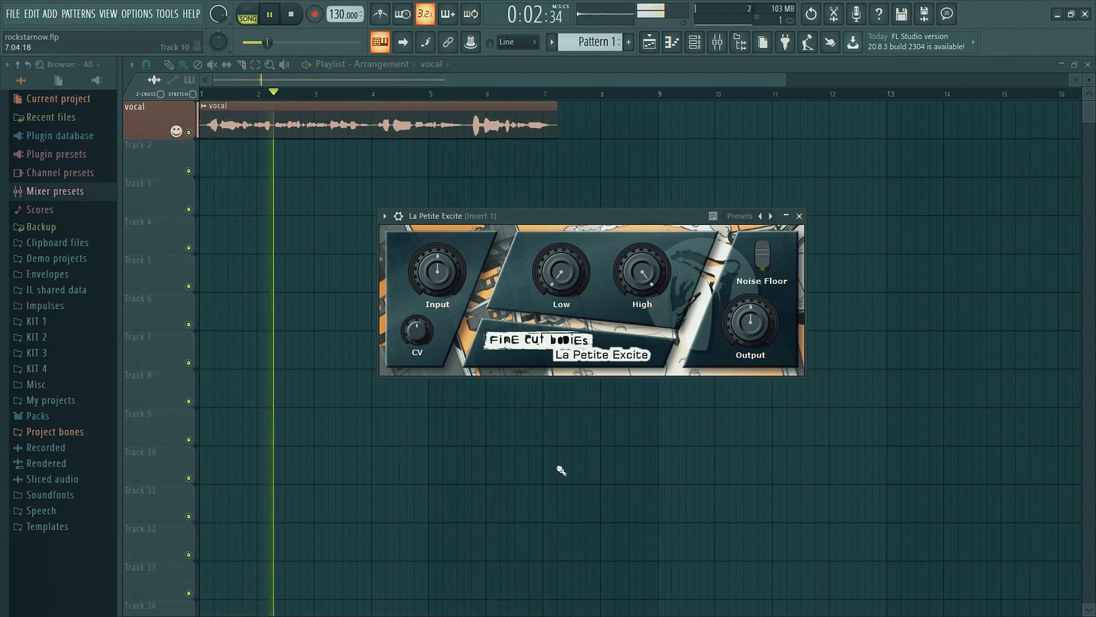
Toggle the Noise Floor off and on again while the vocal plays, and stop playback.
{"action": "mouse_move", "coordinate": [424, 344]}
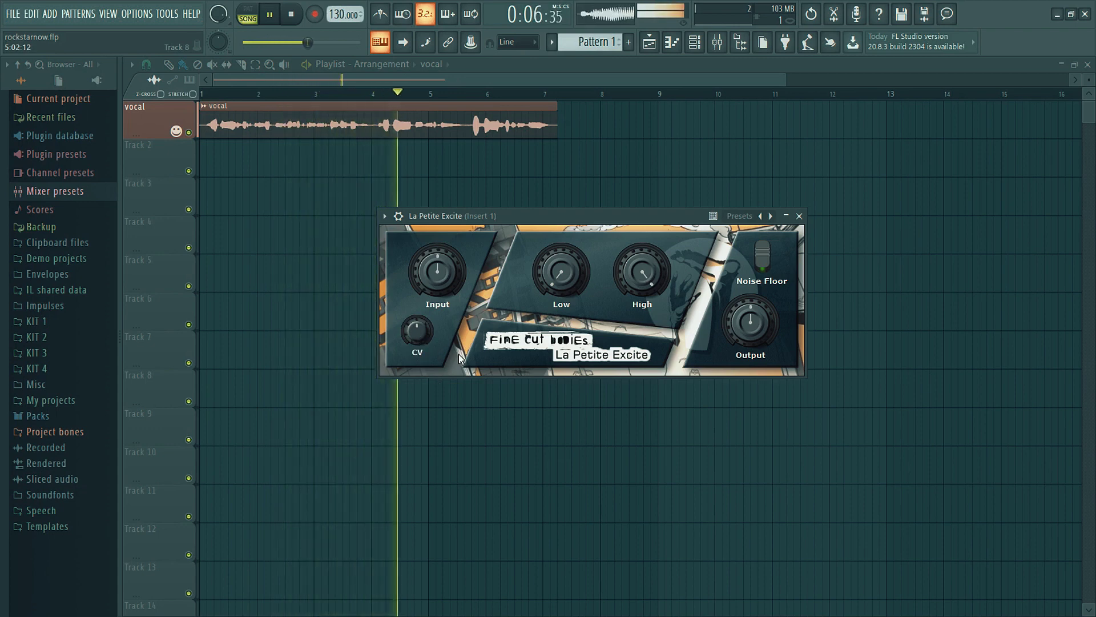
{"action": "left_click", "coordinate": [764, 262]}
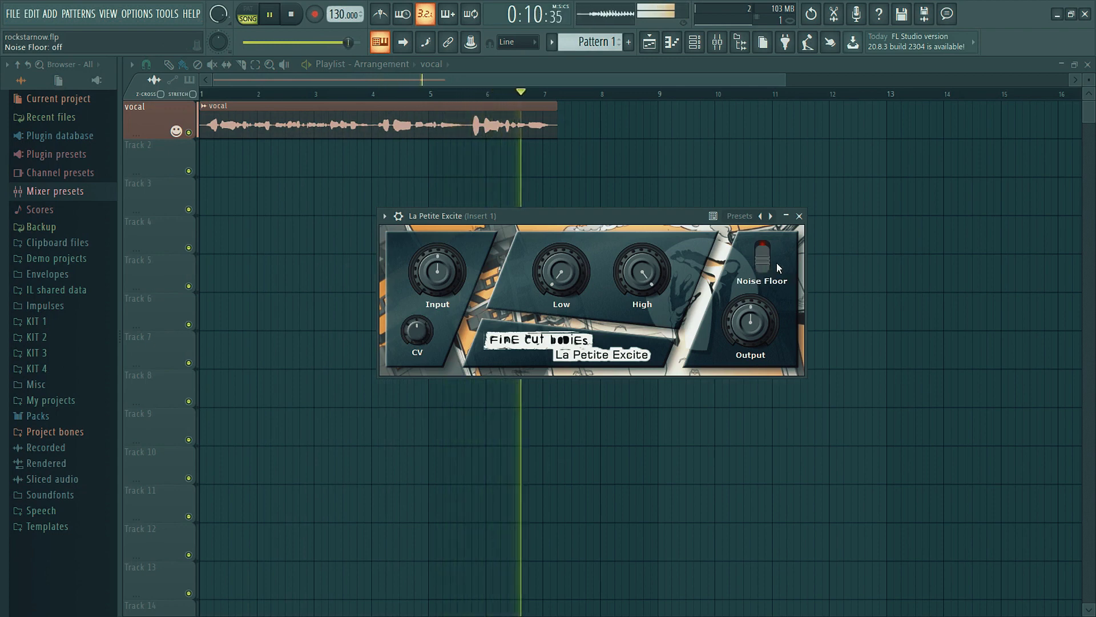
{"action": "left_click", "coordinate": [764, 260]}
{"action": "key", "text": "space"}
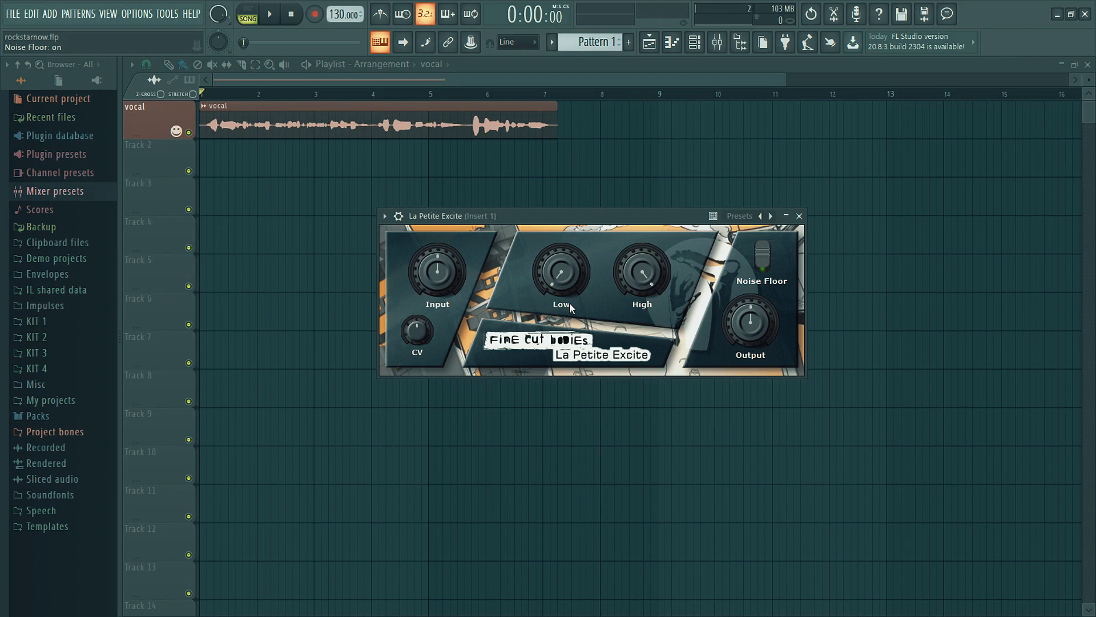
Sweep the CV control between its maximum and minimum during vocal playback, ending at 0.00, and stop playback.
{"action": "mouse_move", "coordinate": [635, 282]}
{"action": "mouse_move", "coordinate": [410, 340]}
{"action": "left_click", "coordinate": [561, 273]}
{"action": "key", "text": "space"}
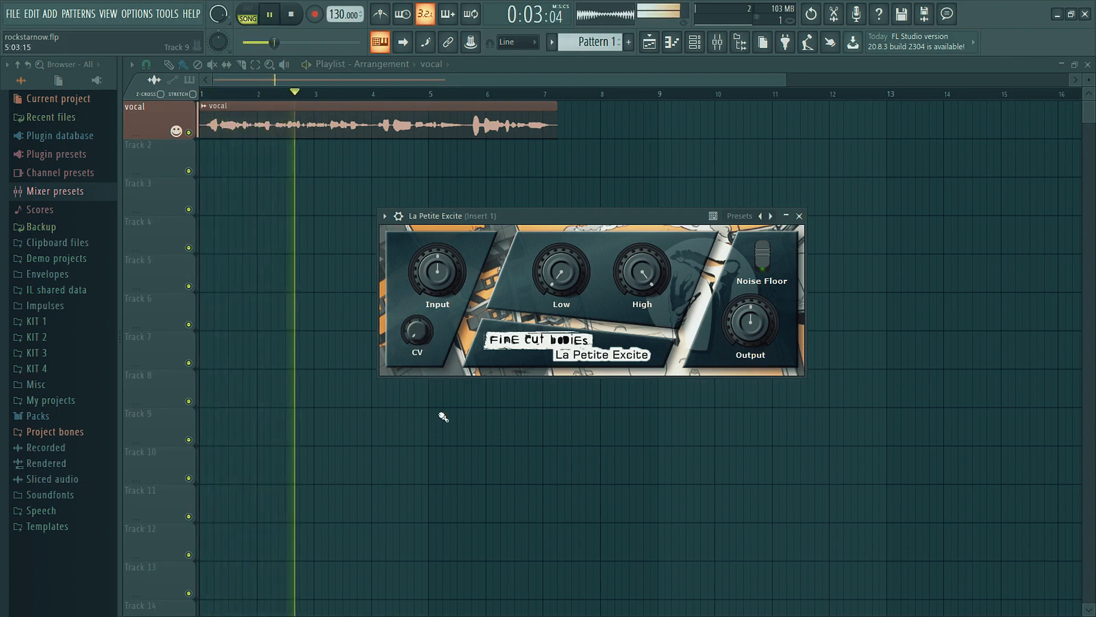
{"action": "left_click_drag", "start_coordinate": [416, 334], "coordinate": [471, 178]}
{"action": "left_click_drag", "start_coordinate": [419, 327], "coordinate": [436, 532]}
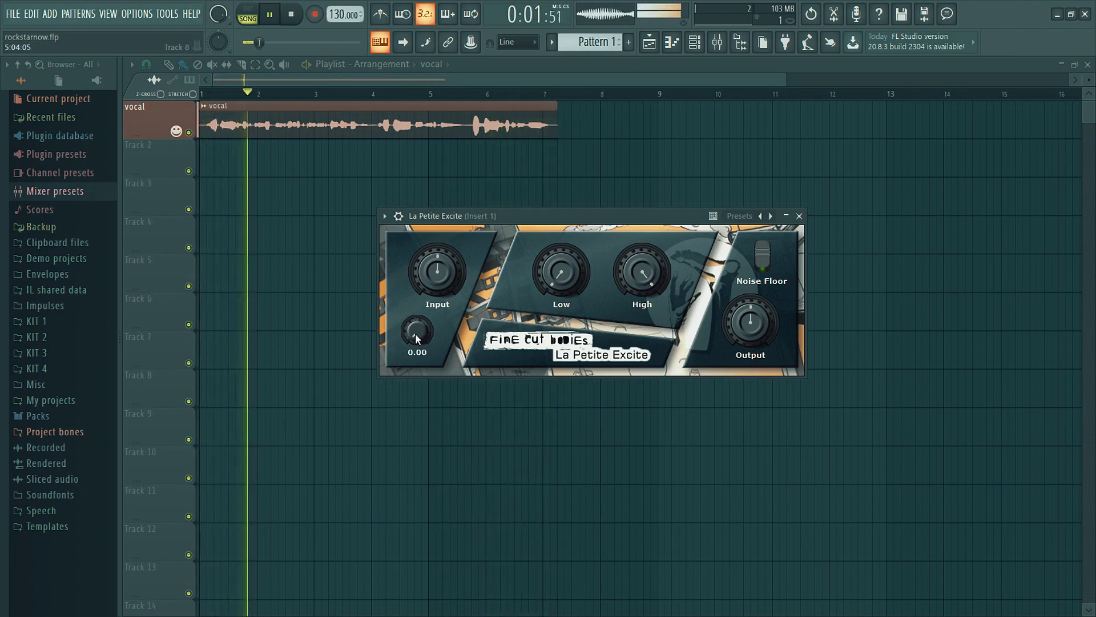
{"action": "left_click_drag", "start_coordinate": [416, 332], "coordinate": [487, 166]}
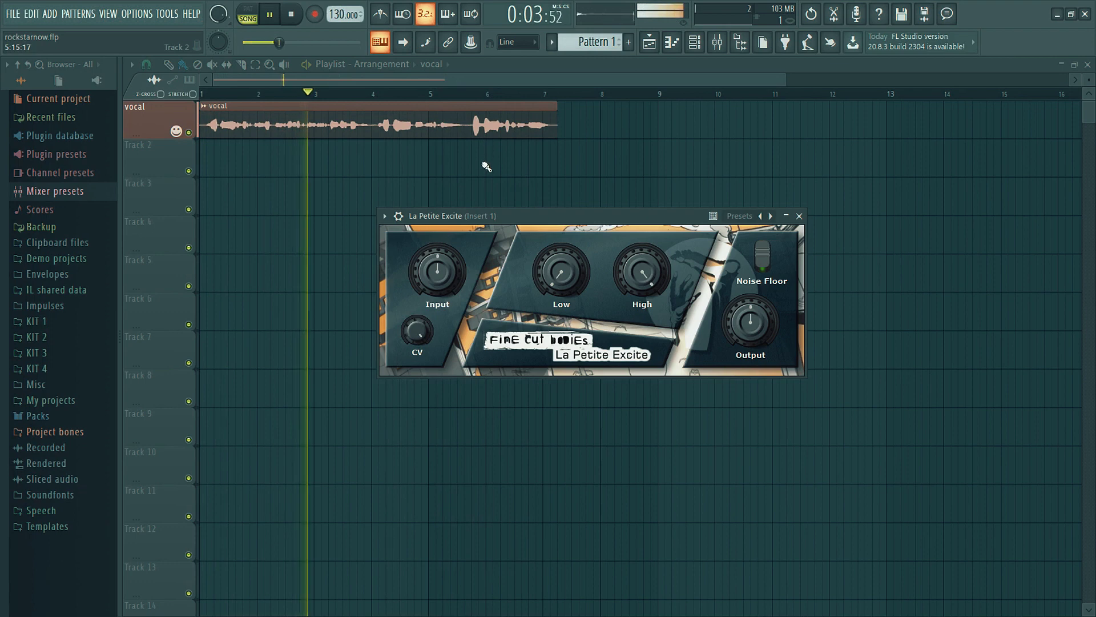
{"action": "left_click_drag", "start_coordinate": [418, 328], "coordinate": [449, 485]}
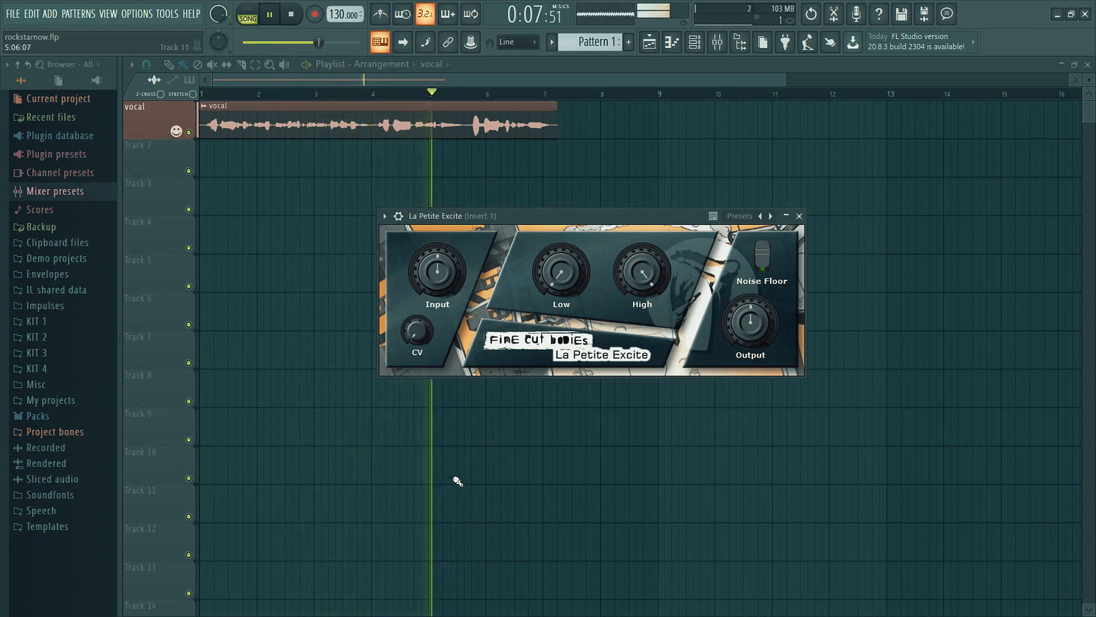
{"action": "key", "text": "space"}
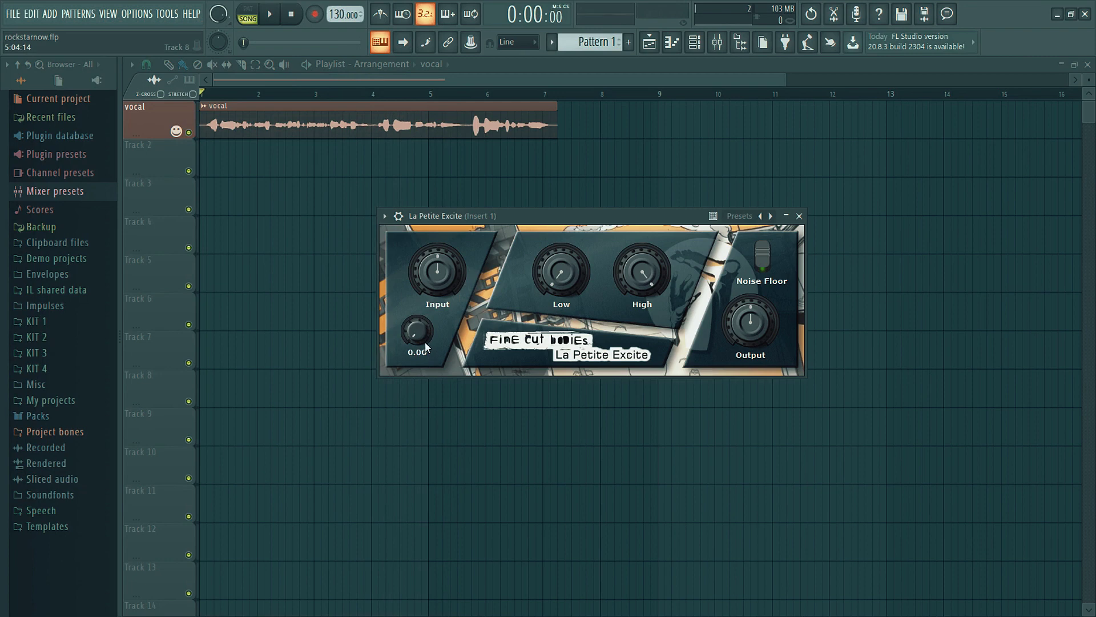
Play the vocal, raise the Low boost to 2.62 dB and set the CV control to about its midpoint.
{"action": "mouse_move", "coordinate": [416, 337]}
{"action": "mouse_move", "coordinate": [569, 288]}
{"action": "key", "text": "space"}
{"action": "left_click_drag", "start_coordinate": [566, 277], "coordinate": [570, 212]}
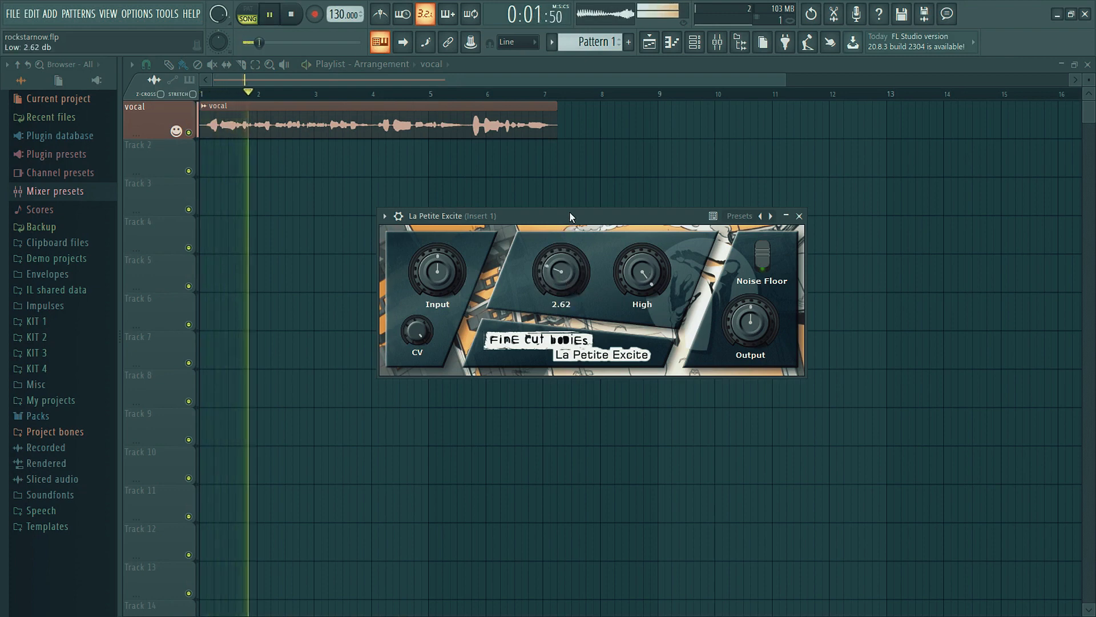
{"action": "left_click_drag", "start_coordinate": [419, 354], "coordinate": [429, 390]}
Reduce the Low boost to 2.18 dB and set the High boost slightly above 7.06 dB.
{"action": "left_click_drag", "start_coordinate": [651, 269], "coordinate": [636, 335]}
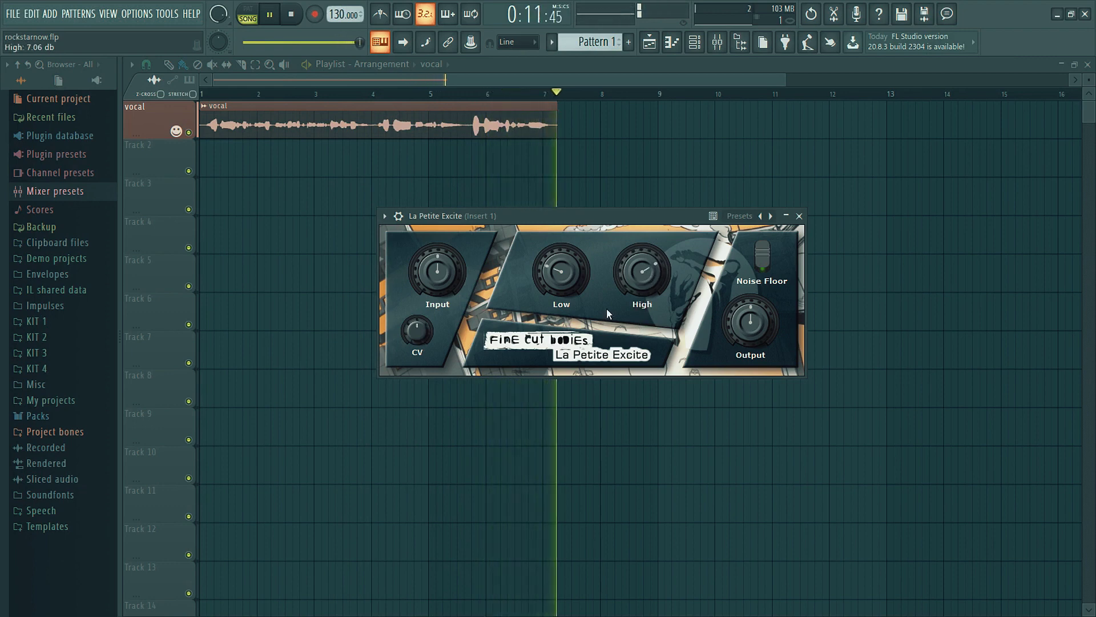
{"action": "left_click_drag", "start_coordinate": [563, 268], "coordinate": [612, 279]}
{"action": "mouse_move", "coordinate": [632, 273]}
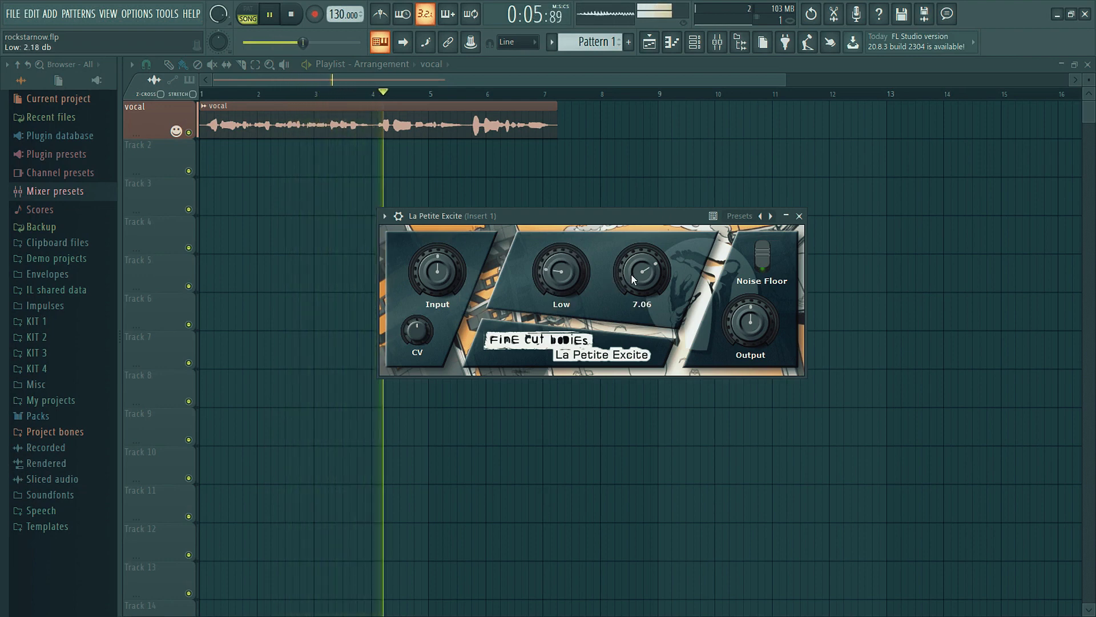
{"action": "left_click_drag", "start_coordinate": [638, 274], "coordinate": [639, 266]}
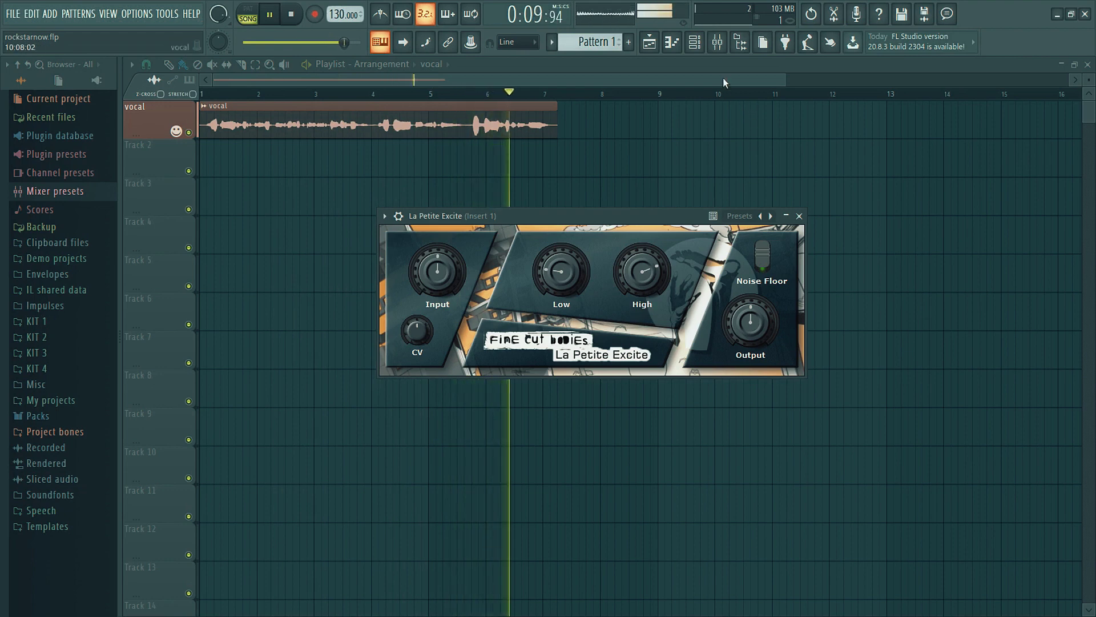
Reopen the mixer, bypass Insert 1's effects and play the unprocessed vocal from the start.
{"action": "left_click", "coordinate": [717, 46]}
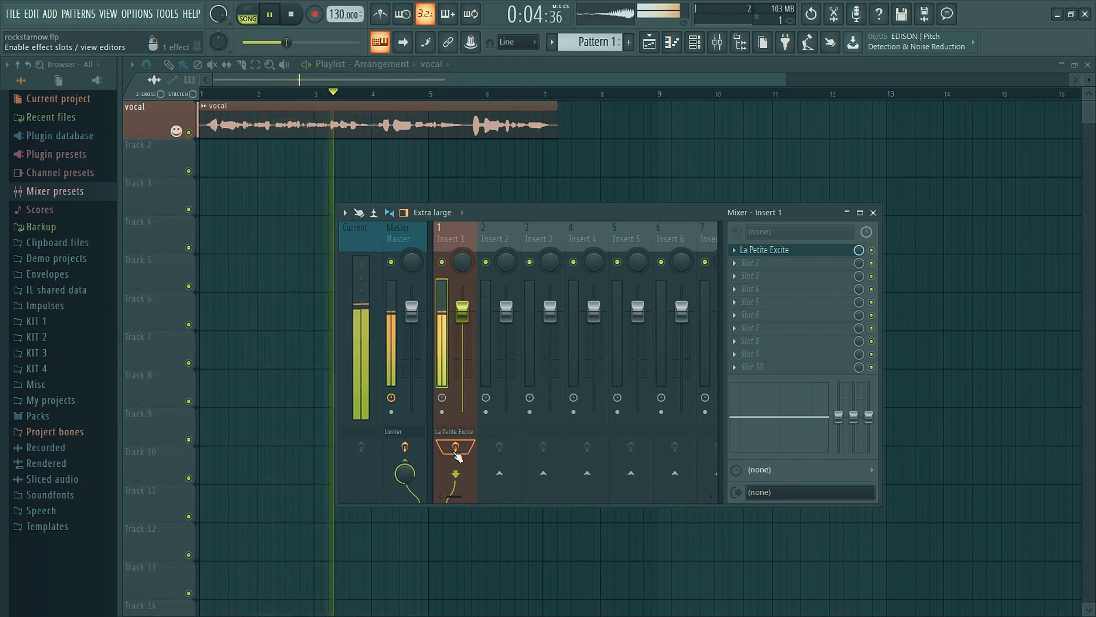
{"action": "key", "text": "space"}
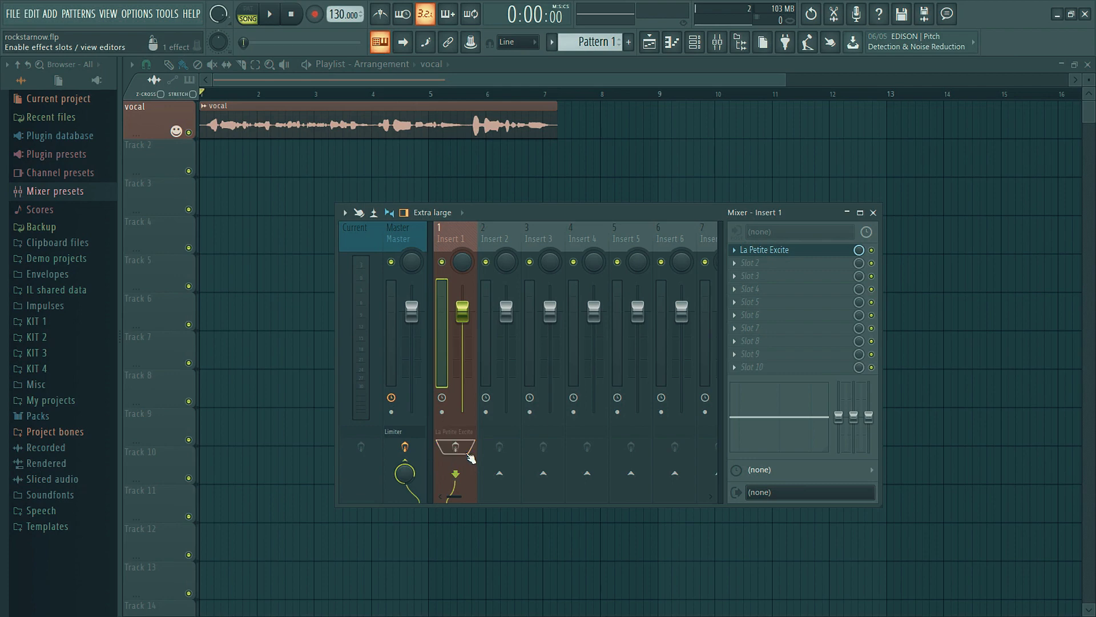
{"action": "key", "text": "space"}
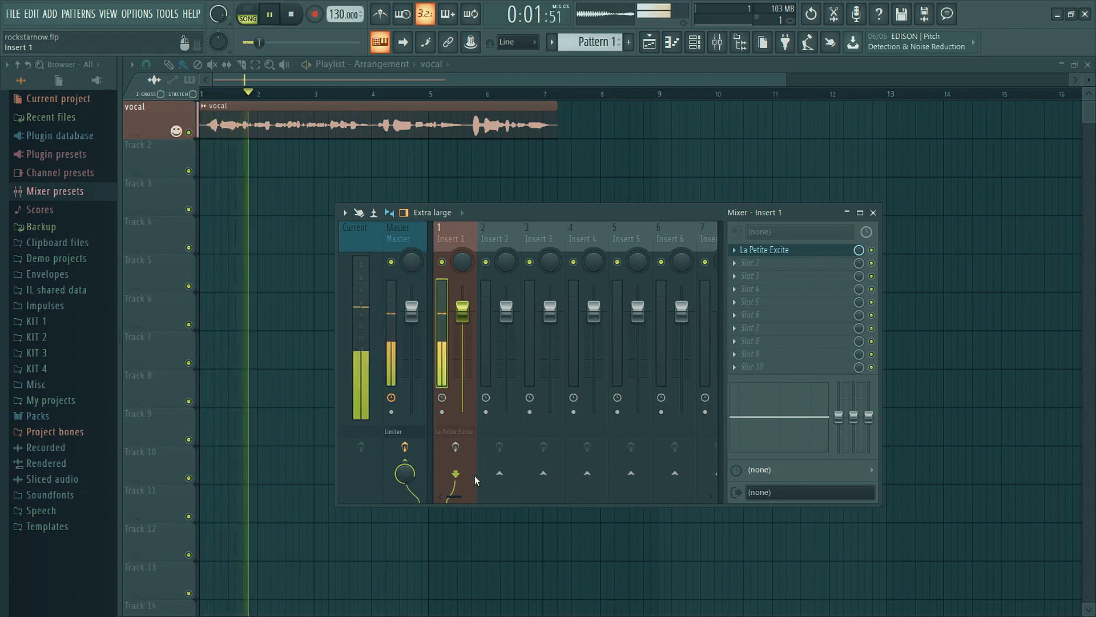
Compare the vocal with Insert 1's effects on and off, leave them enabled, stop playback and move La Petite Excite in front of the mixer.
{"action": "left_click", "coordinate": [462, 449]}
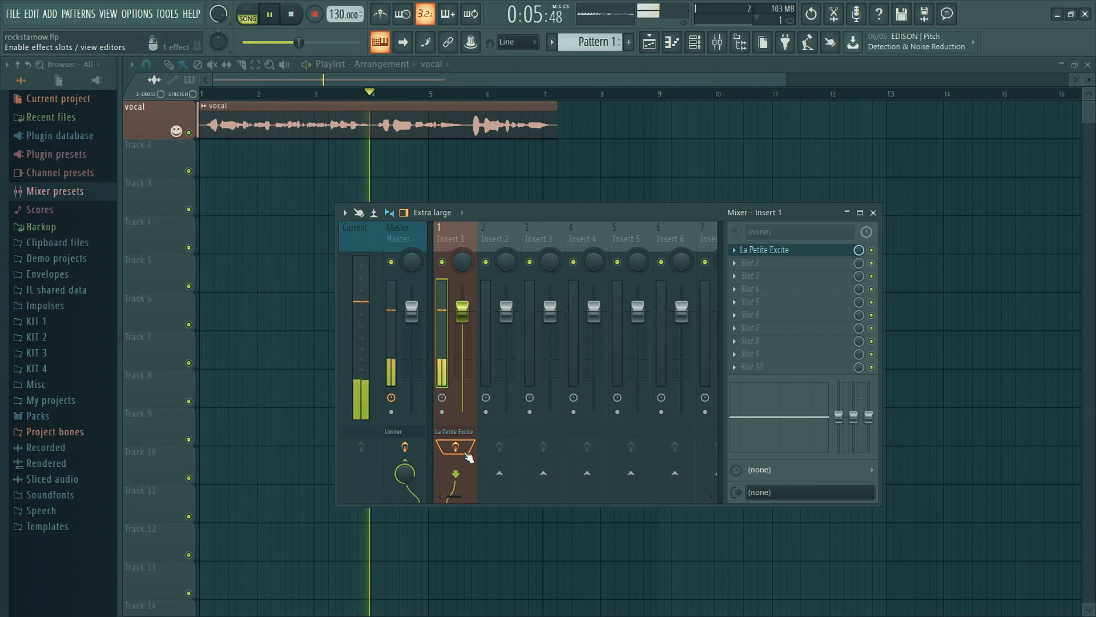
{"action": "left_click", "coordinate": [467, 451]}
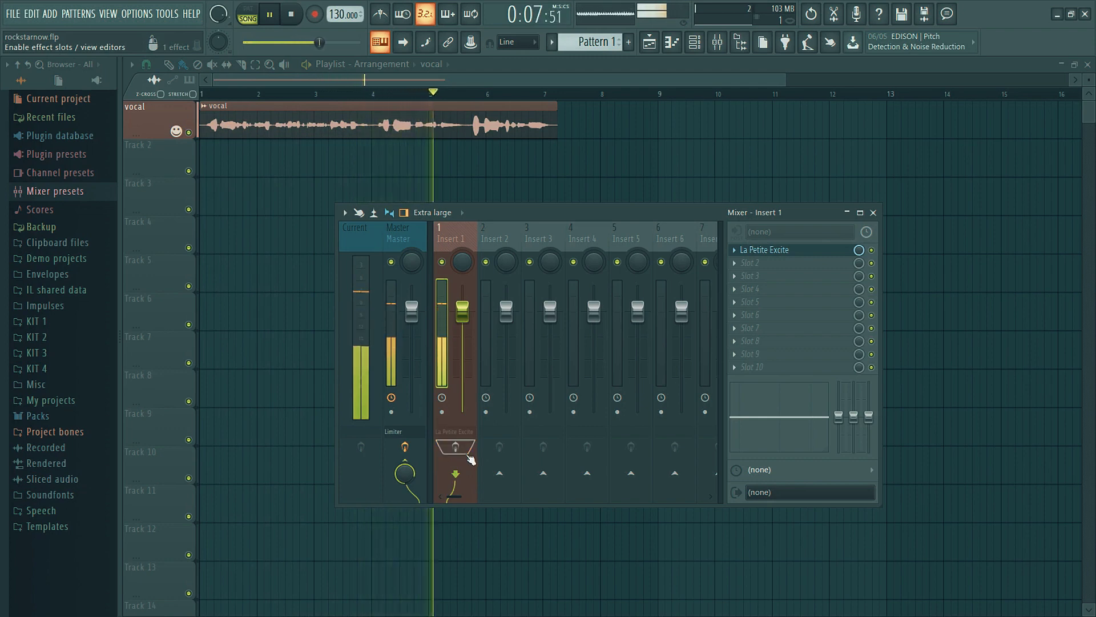
{"action": "left_click", "coordinate": [467, 449]}
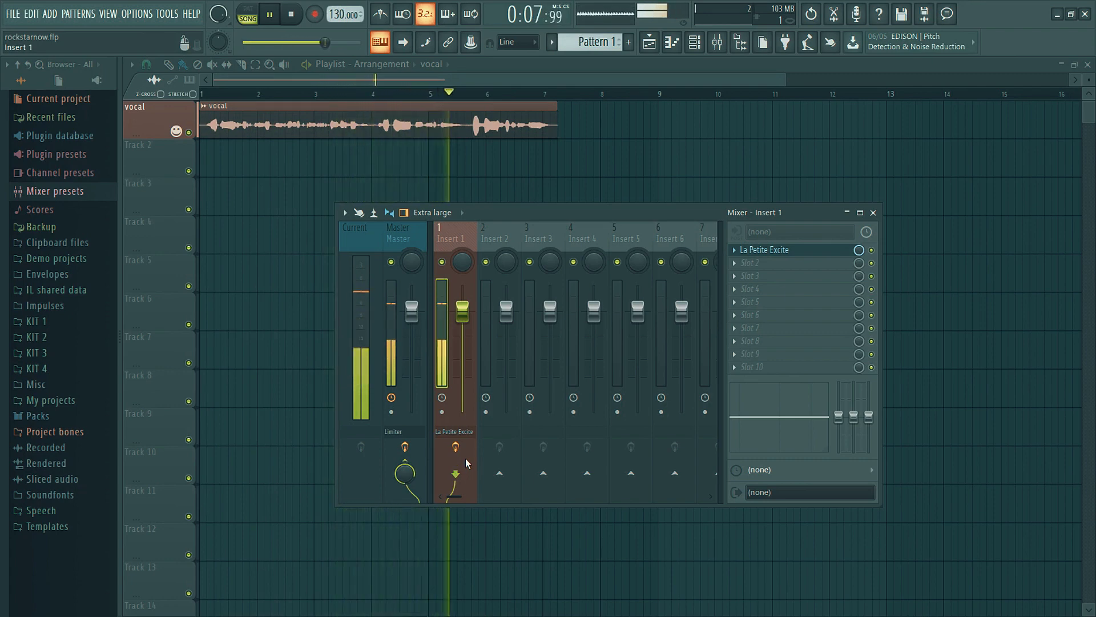
{"action": "left_click", "coordinate": [467, 453]}
{"action": "left_click", "coordinate": [467, 453]}
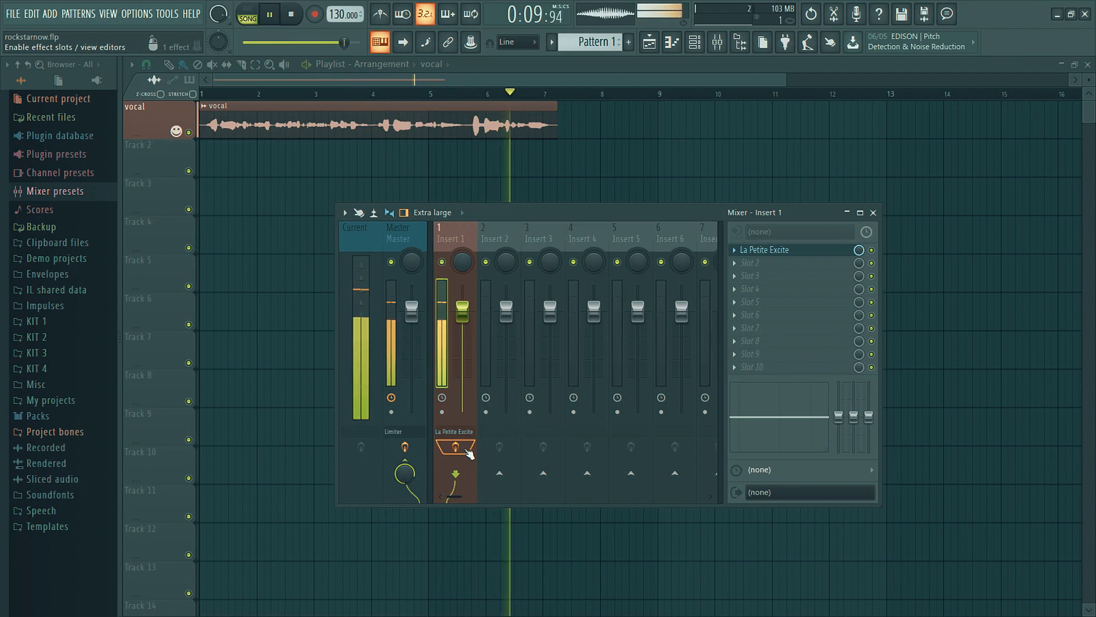
{"action": "key", "text": "space"}
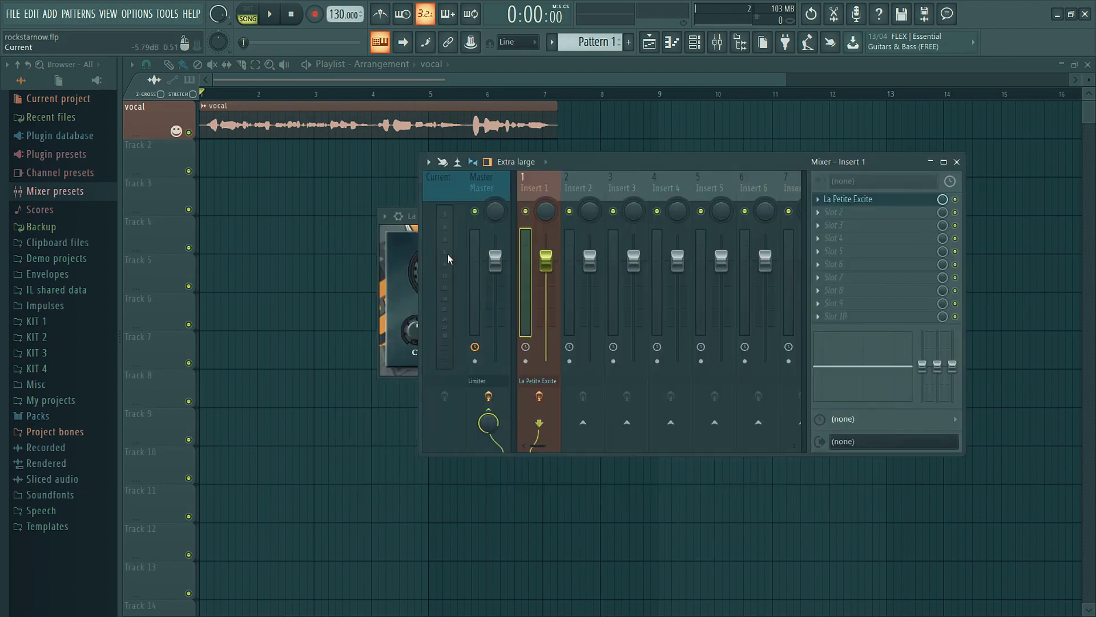
{"action": "left_click_drag", "start_coordinate": [543, 218], "coordinate": [463, 271]}
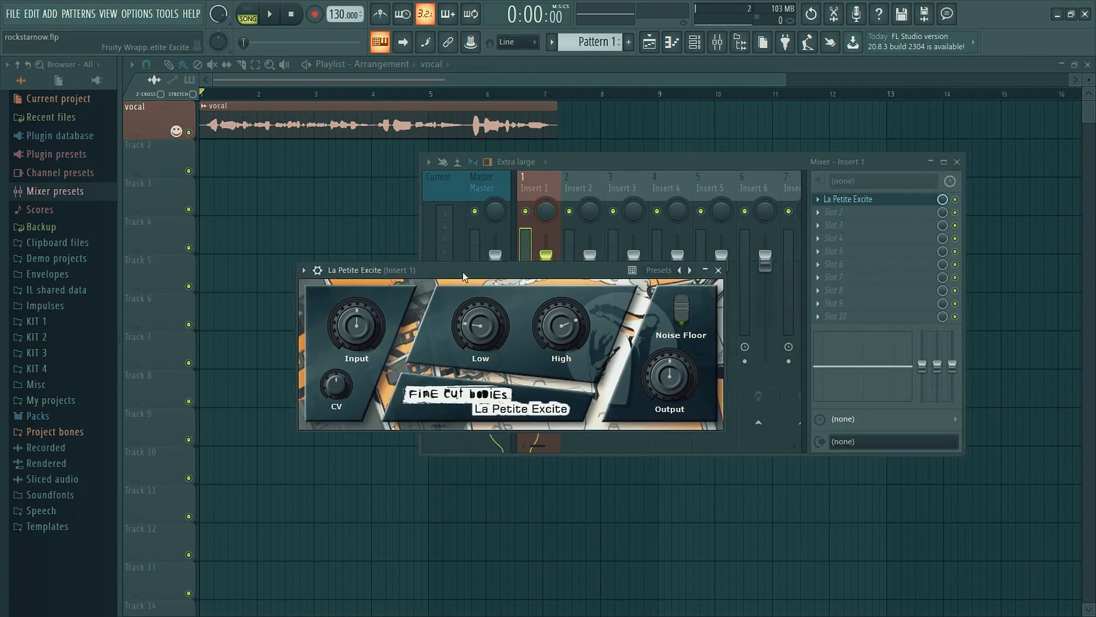